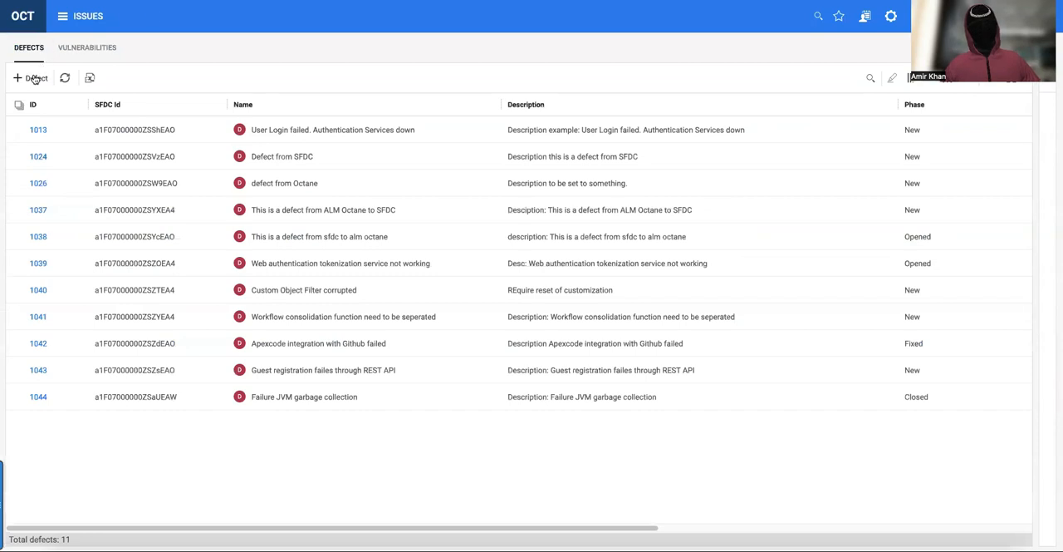
# Add a defect named "Demo Login not working" with the description "Description: Demo Login not working".
pyautogui.click(33, 79)
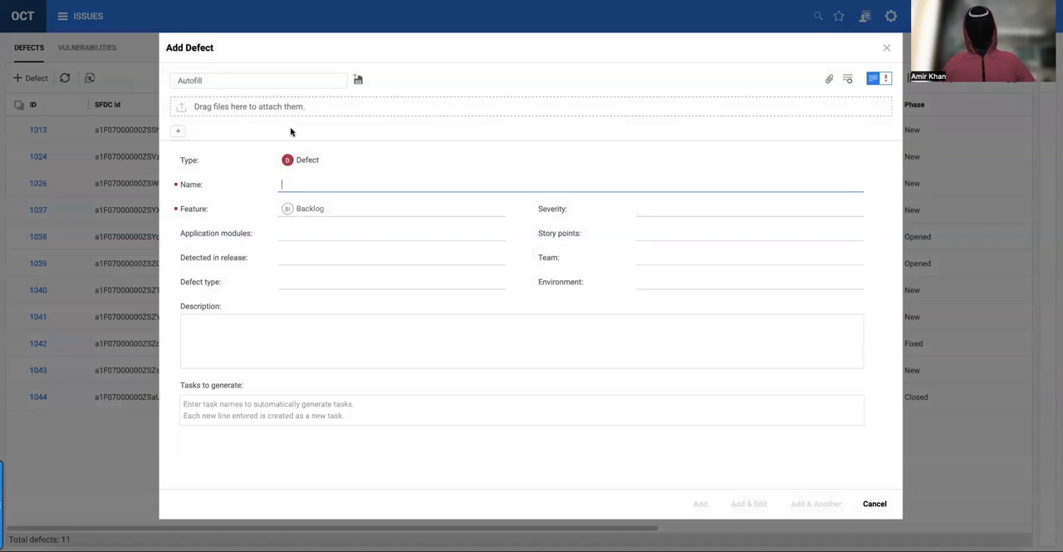
pyautogui.write('Demo')
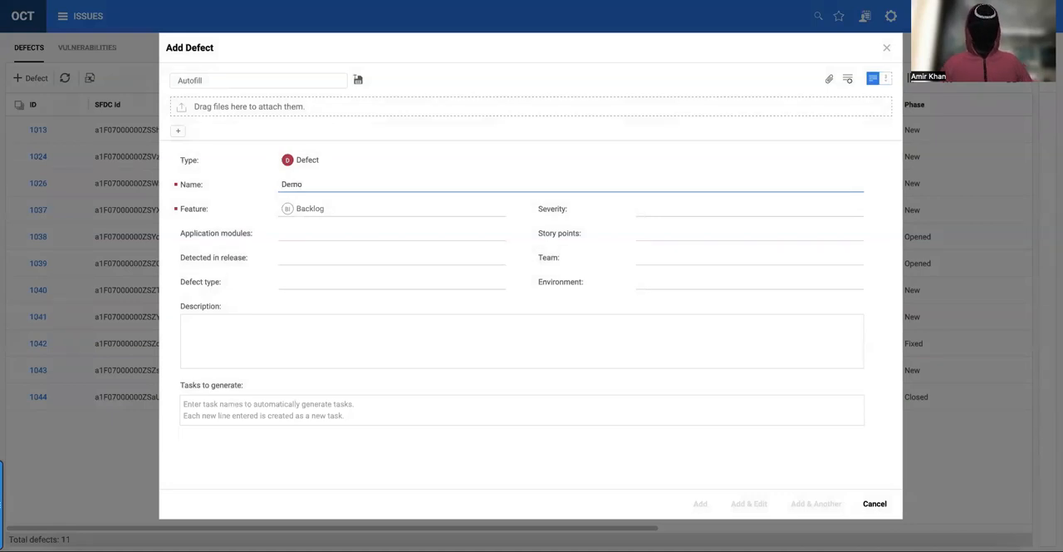
pyautogui.write(' Login not')
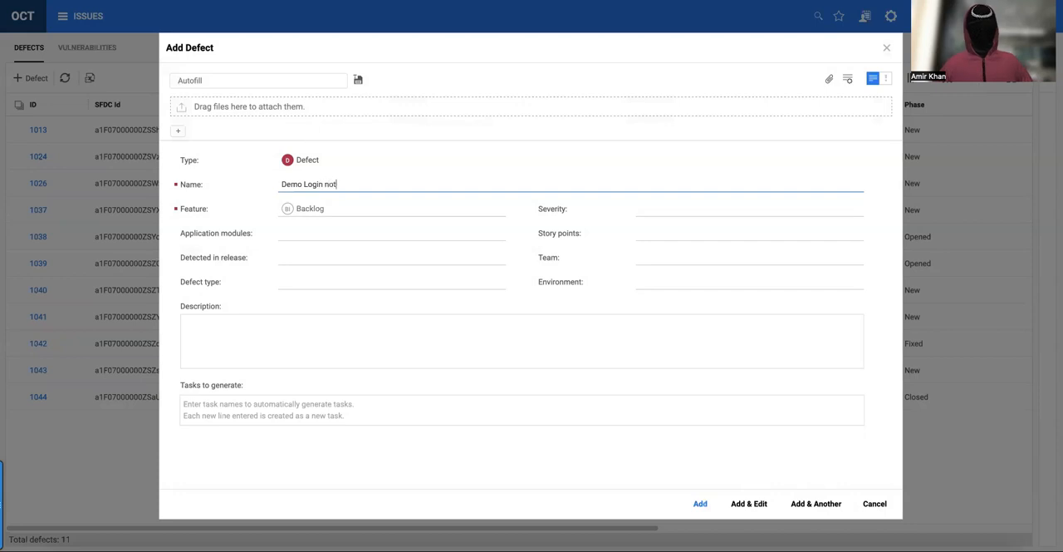
pyautogui.hotkey('ctrl', 'a')
pyautogui.hotkey('ctrl', 'c')
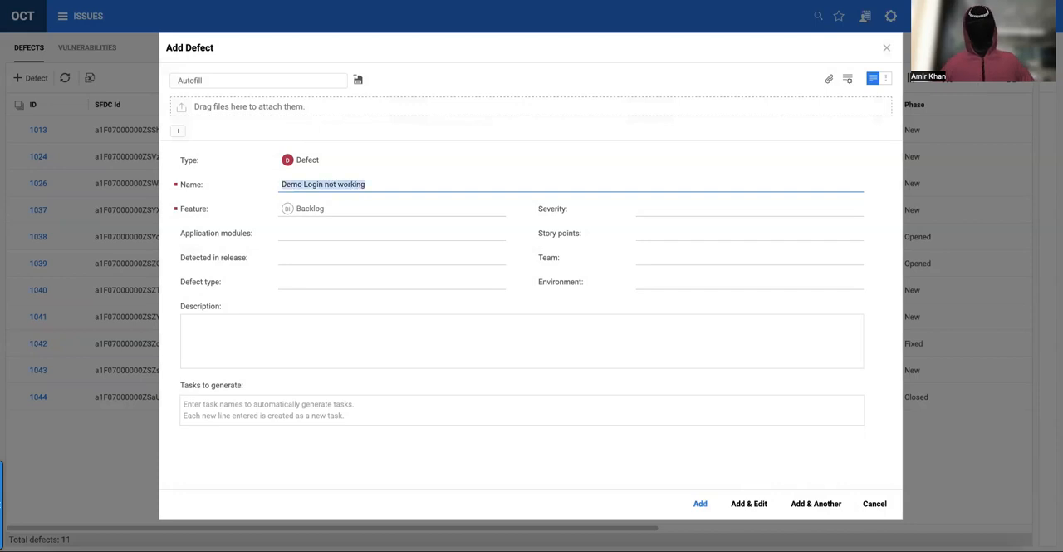
pyautogui.click(266, 324)
pyautogui.write('Desc')
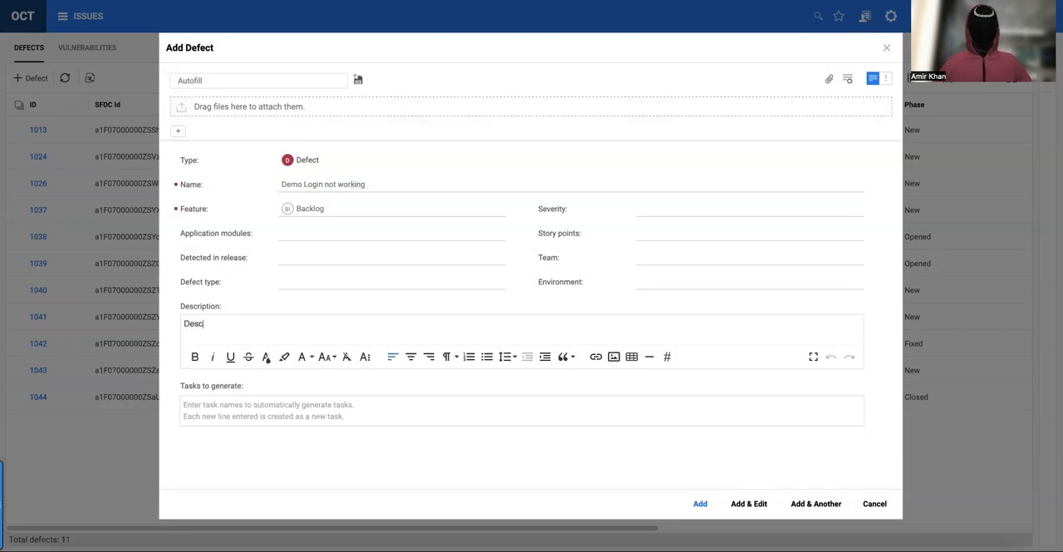
pyautogui.write('ription:')
pyautogui.hotkey('ctrl', 'v')
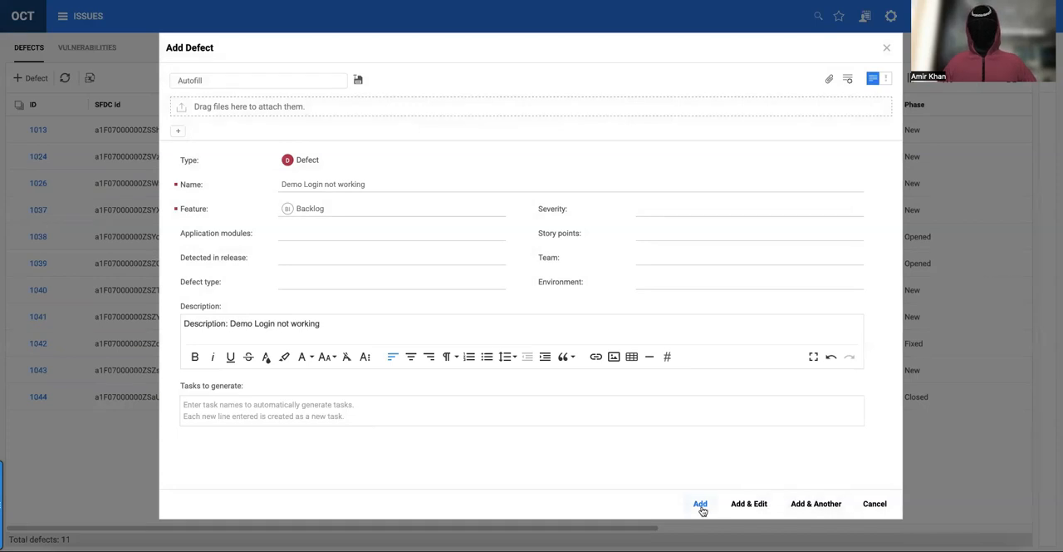
pyautogui.click(701, 505)
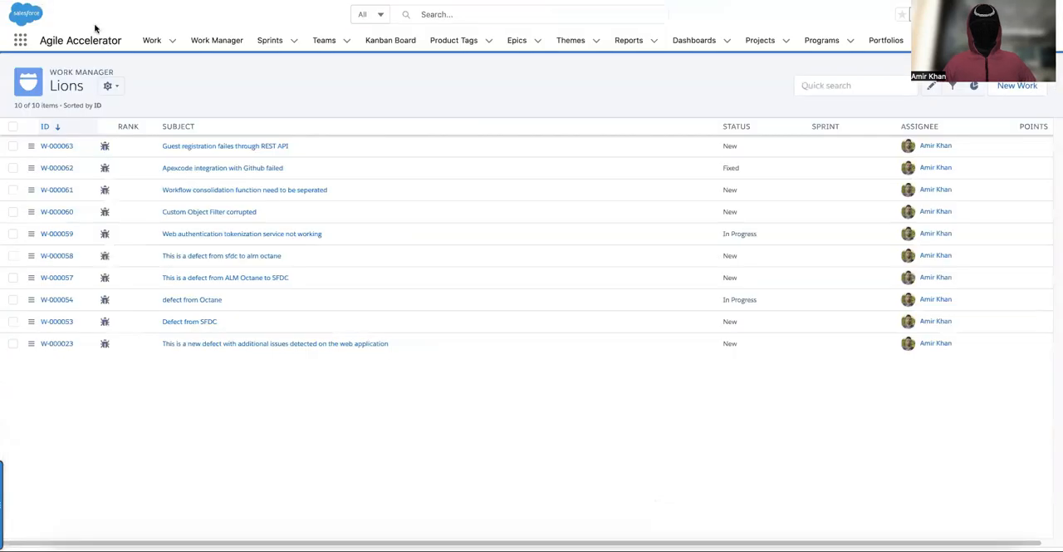
# Switch to the Lions team's Work Manager in Salesforce Agile Accelerator and open the full record of "Demo Login not working".
pyautogui.click(204, 39)
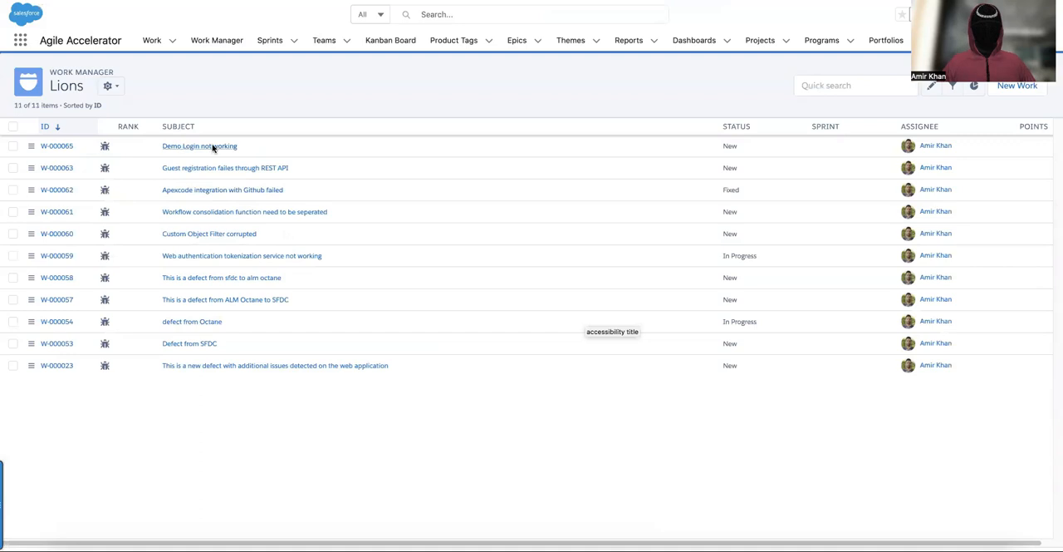
pyautogui.click(209, 147)
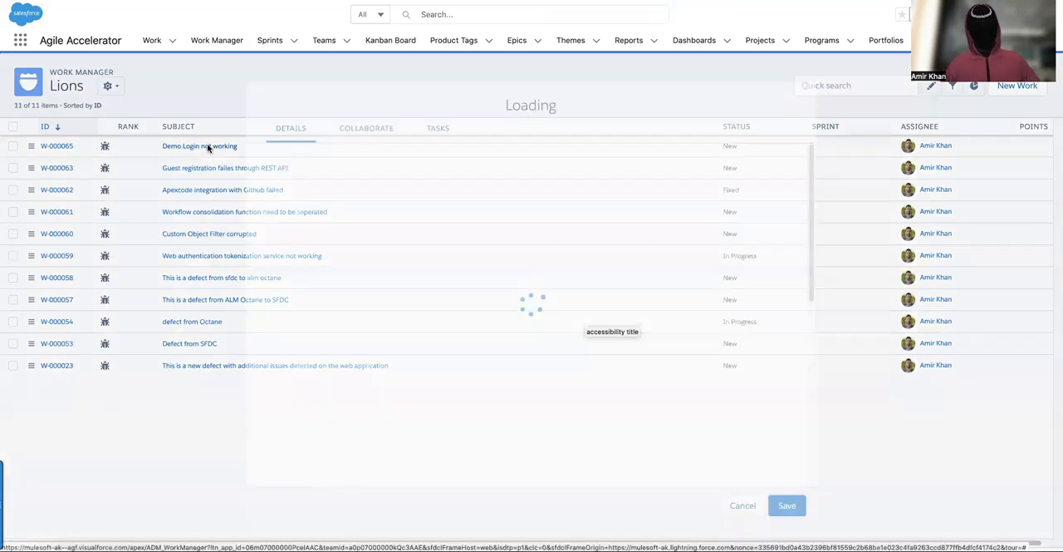
pyautogui.click(740, 503)
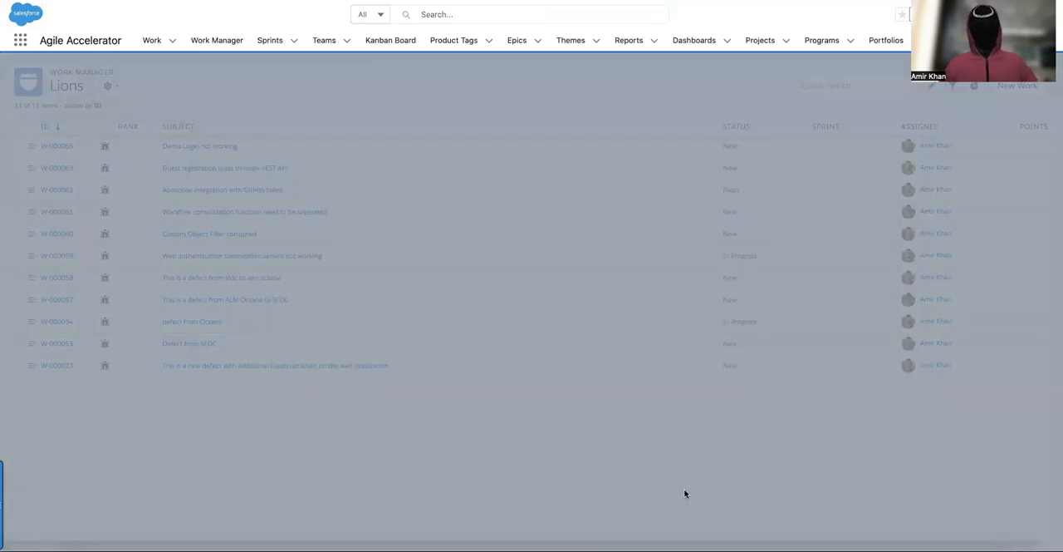
pyautogui.click(58, 147)
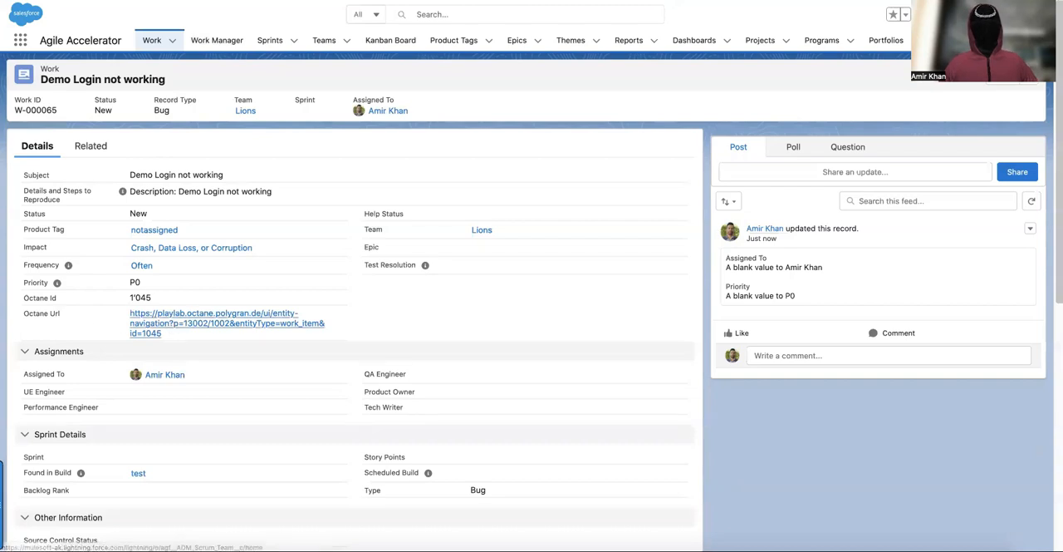
# Follow the work record's Octane URL to view the linked defect, and refresh the defects list in ALM Octane.
pyautogui.click(226, 324)
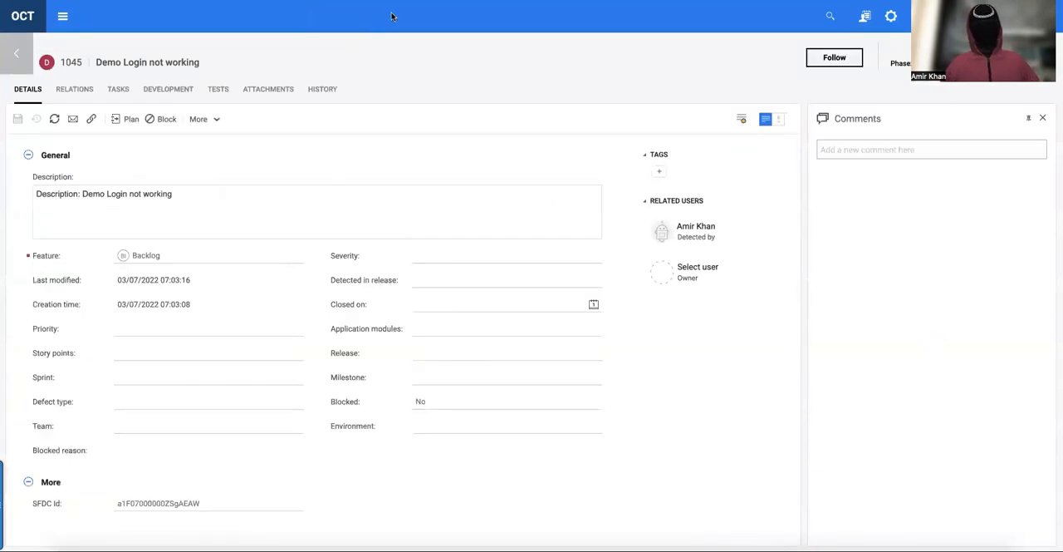
pyautogui.hotkey('ctrl', 'shift', 'Tab')
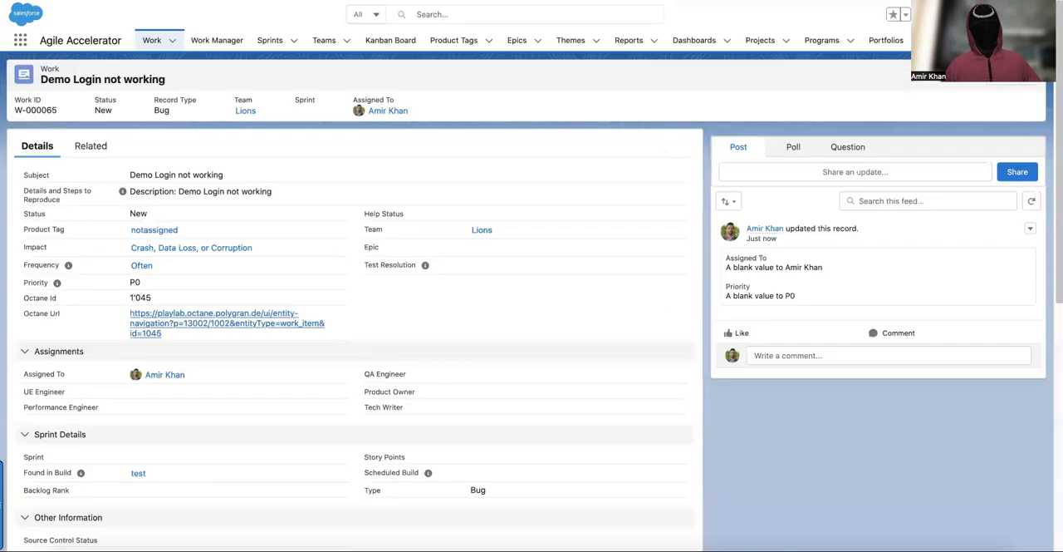
pyautogui.hotkey('ctrl', 'shift', 'Tab')
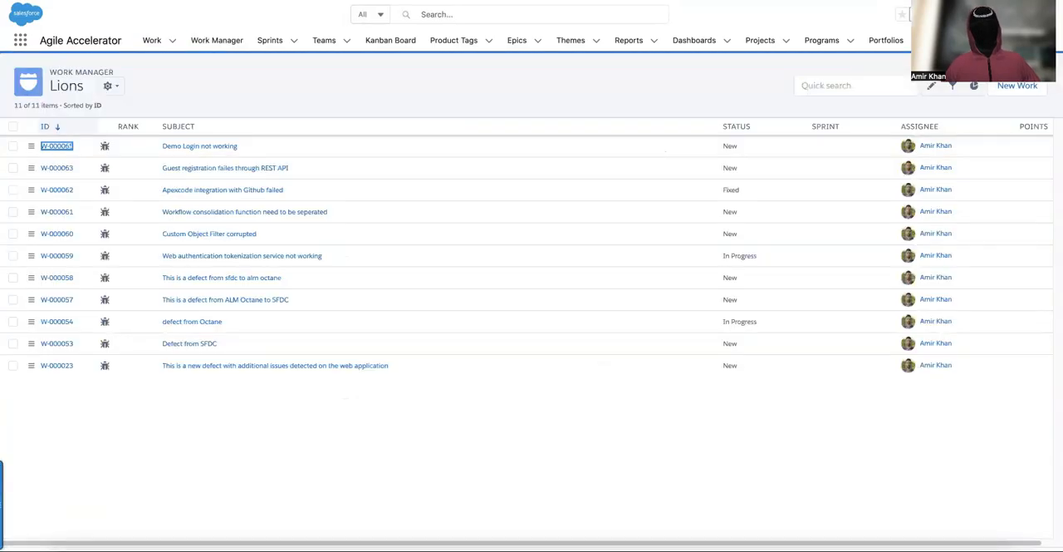
pyautogui.hotkey('ctrl', 'shift', 'Tab')
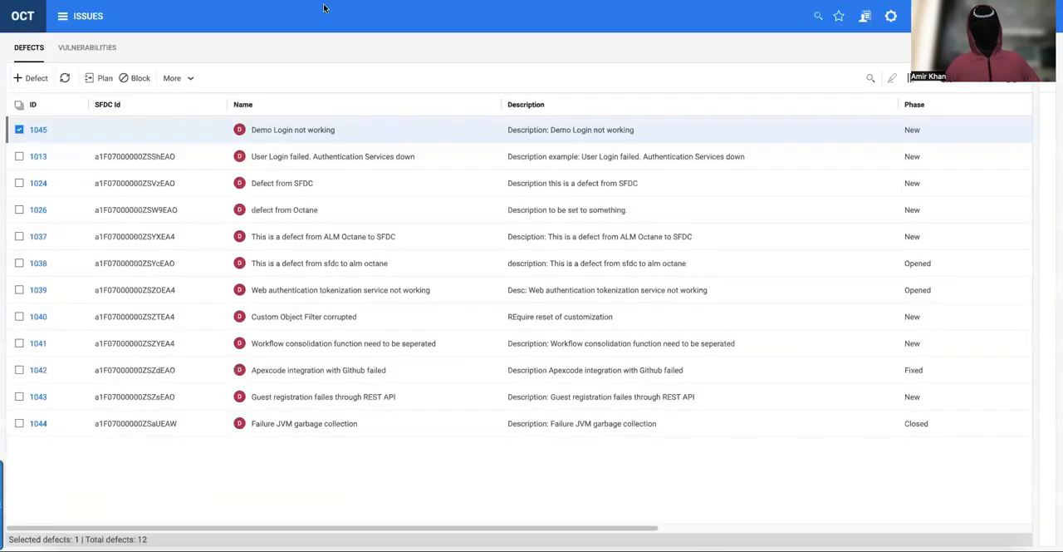
pyautogui.click(65, 78)
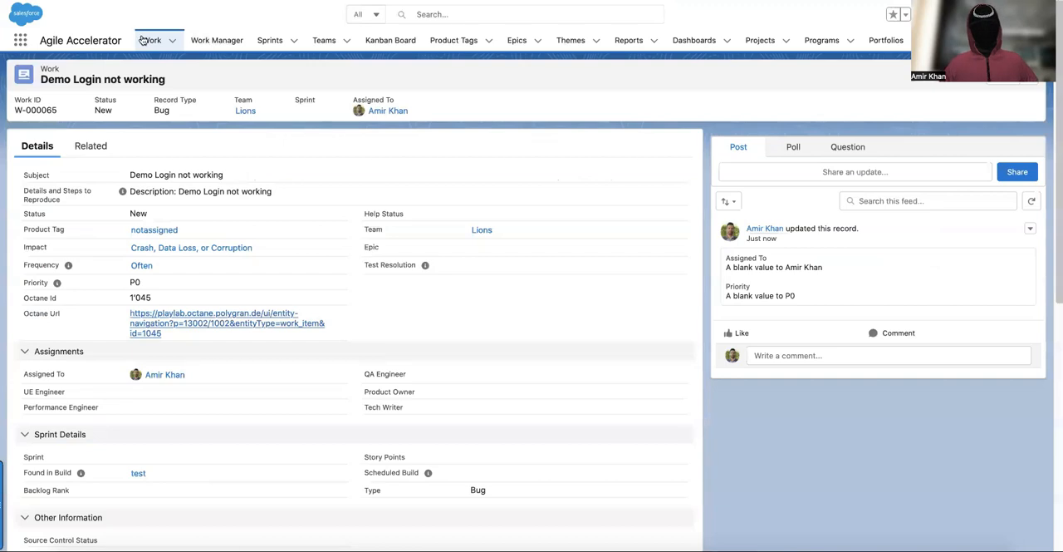
# Switch to Salesforce Agile Accelerator and start a new bug work record.
pyautogui.click(143, 39)
pyautogui.click(904, 75)
pyautogui.click(454, 274)
pyautogui.click(786, 355)
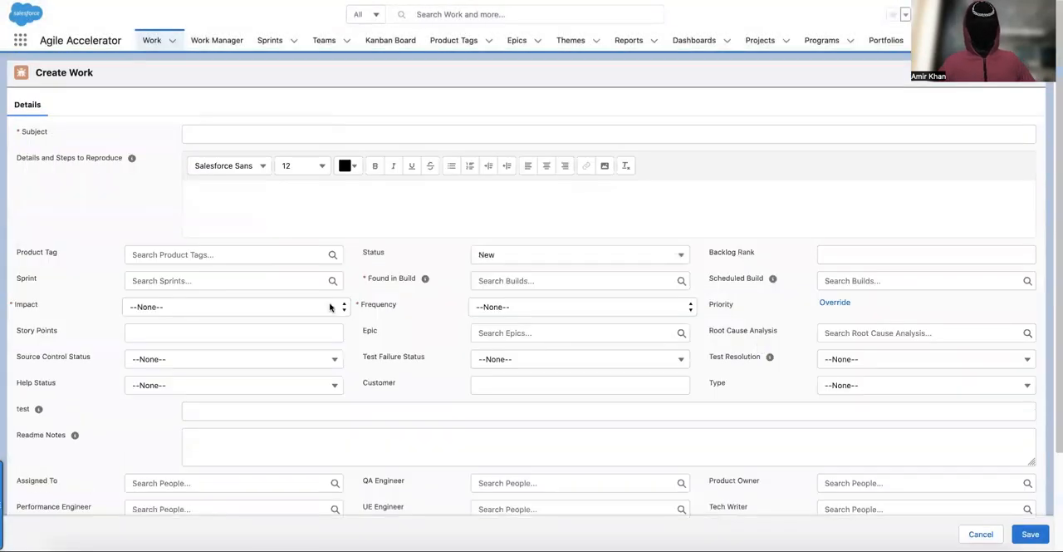
# Enter the subject "This is a bug from Salesforce to ALM Octane" and put the same text after "Description:" in the details and steps to reproduce.
pyautogui.click(394, 134)
pyautogui.write('This is a bug from Salesforce to ALM Octane')
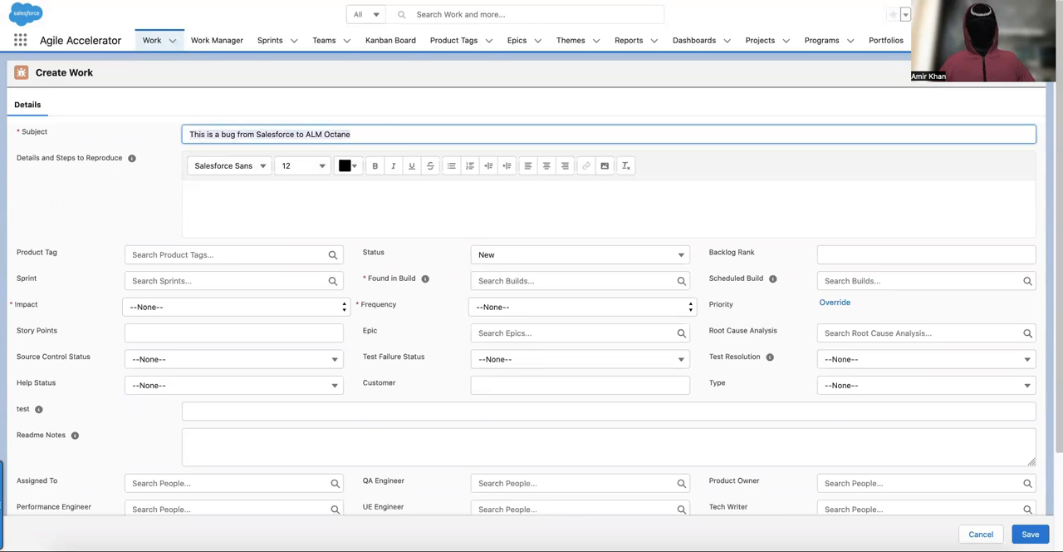
pyautogui.click(408, 196)
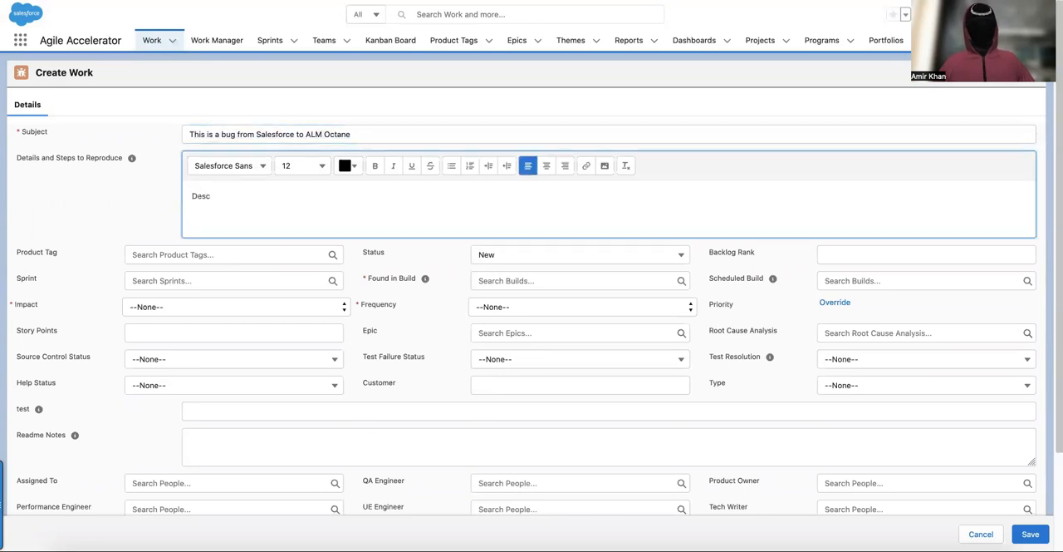
pyautogui.write('This is a bug from Salesforce to ALM Octane')
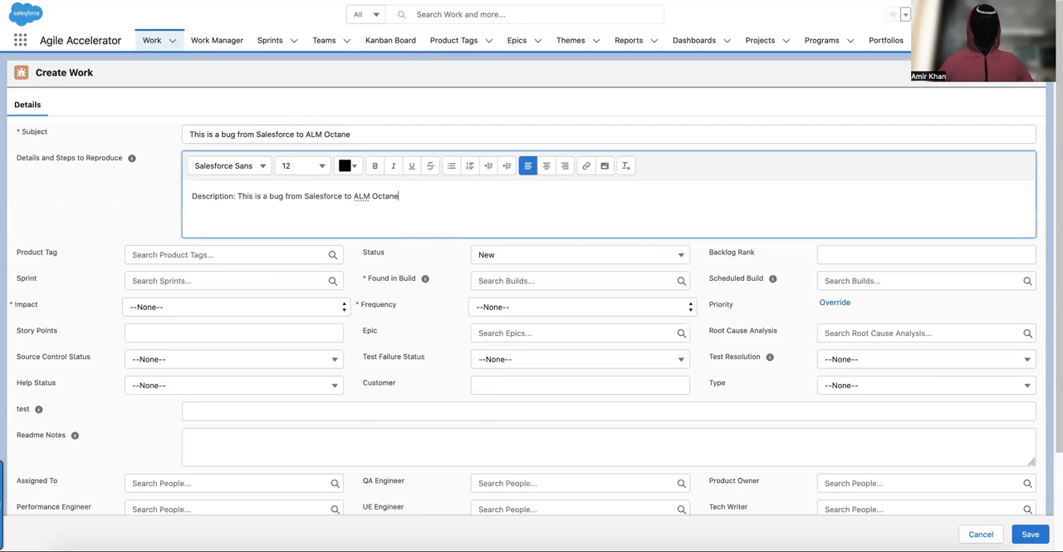
# Set the bug's impact to Performance, product tag to notassigned, found-in build to test and frequency to Sometimes, and save the record.
pyautogui.click(197, 315)
pyautogui.click(197, 331)
pyautogui.click(199, 255)
pyautogui.write('not')
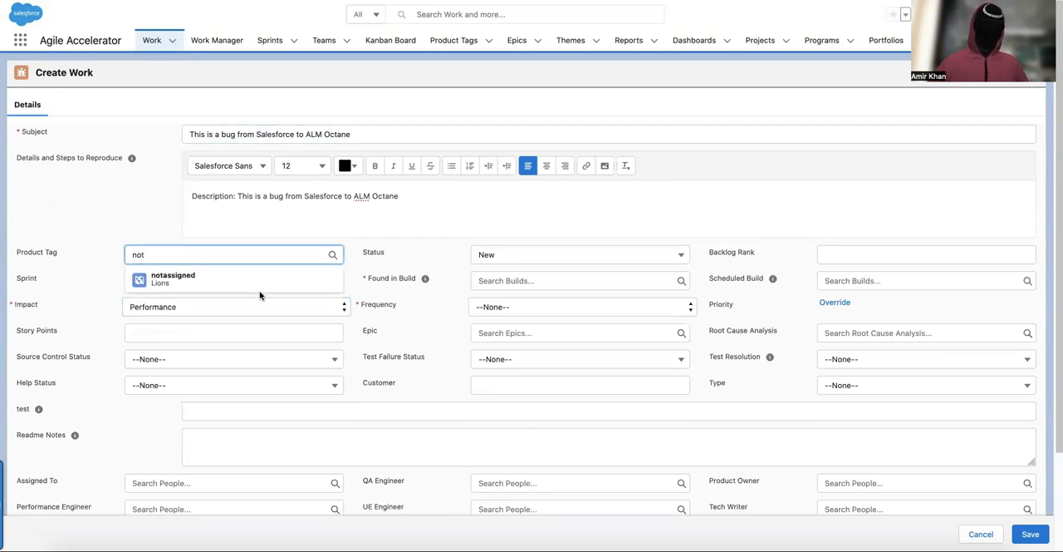
pyautogui.click(203, 285)
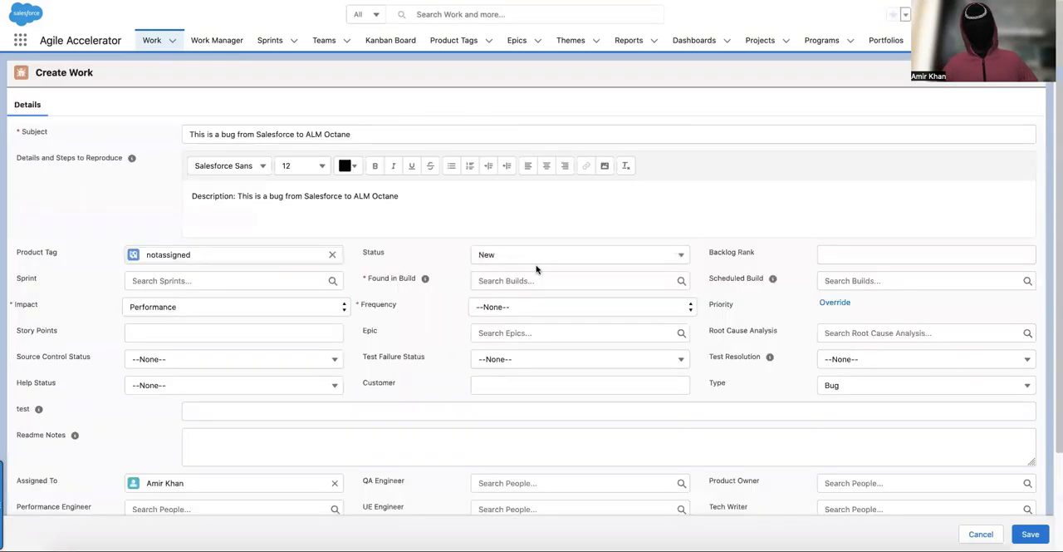
pyautogui.click(536, 277)
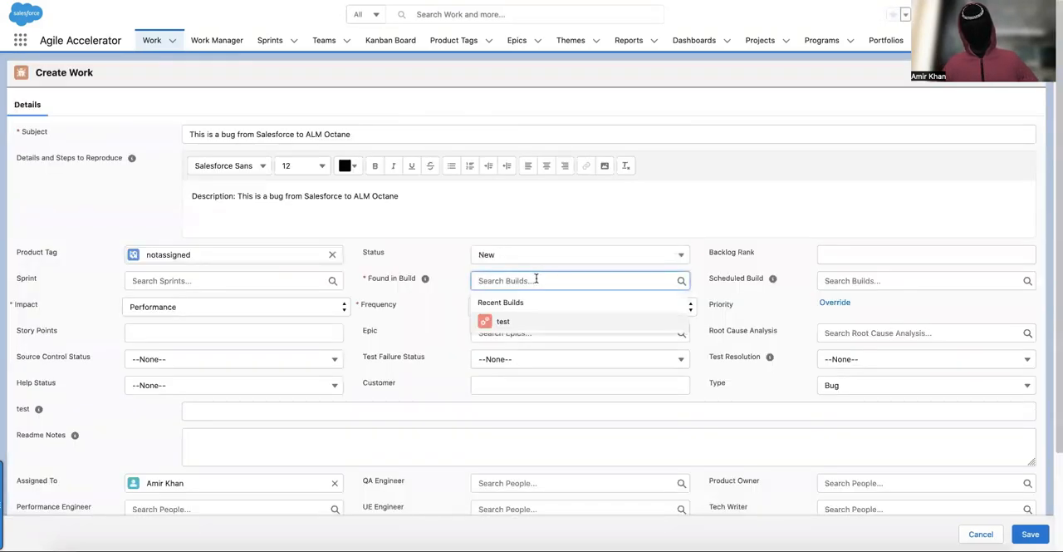
pyautogui.click(527, 323)
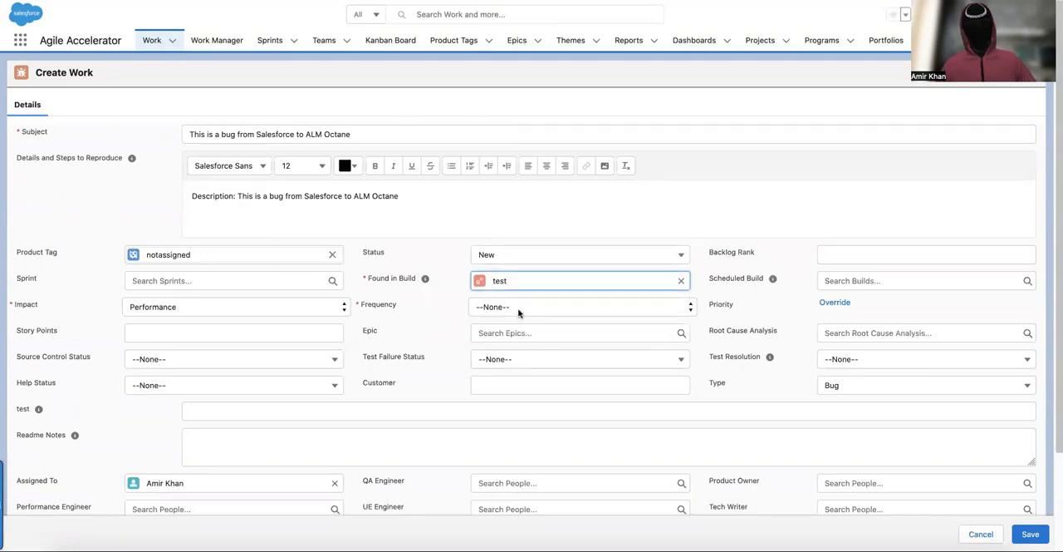
pyautogui.click(519, 309)
pyautogui.click(615, 346)
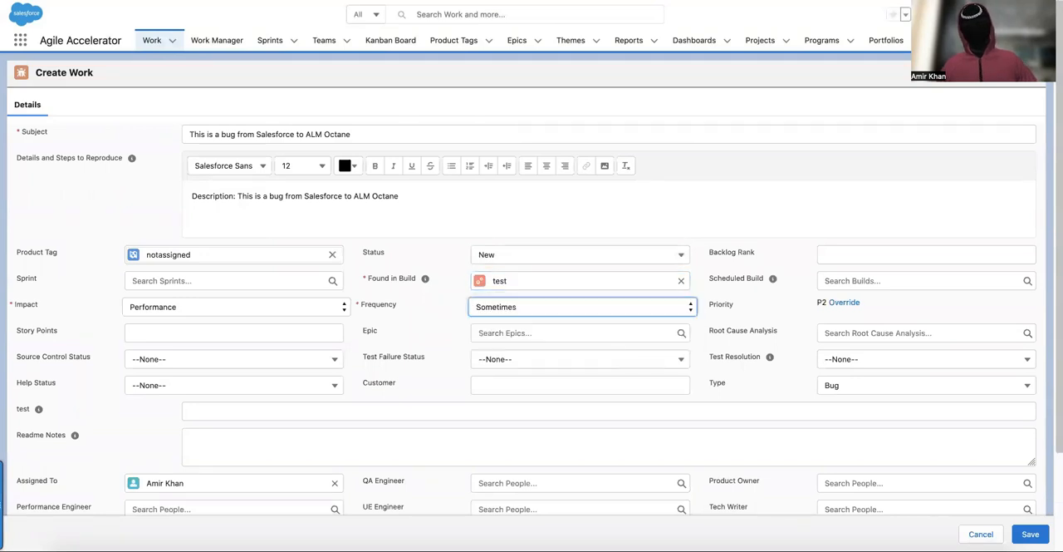
pyautogui.click(1031, 536)
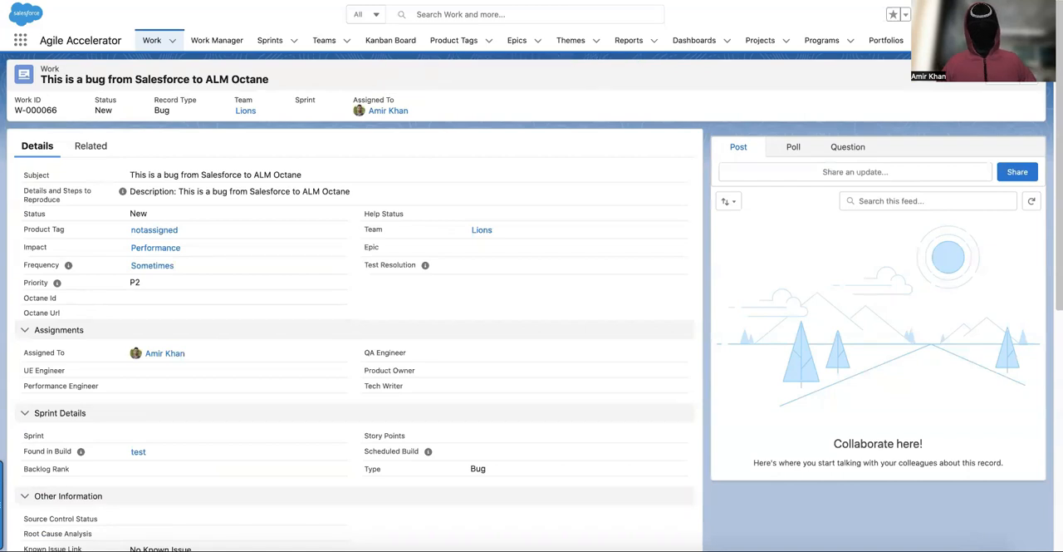
# Reload the saved bug record to check its Octane link, and refresh the defects list in ALM Octane.
pyautogui.press('super+l')
pyautogui.press('Return')
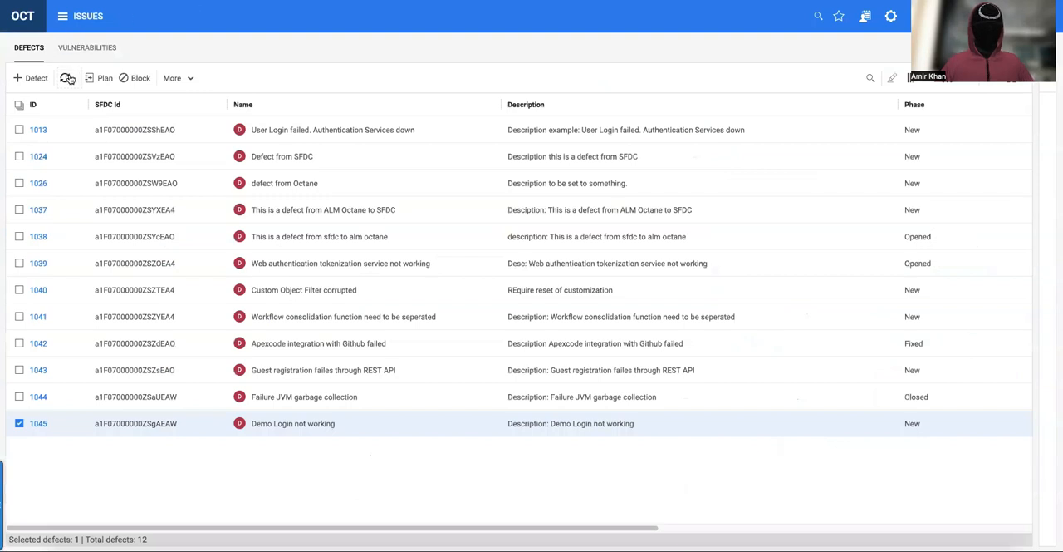
pyautogui.click(66, 78)
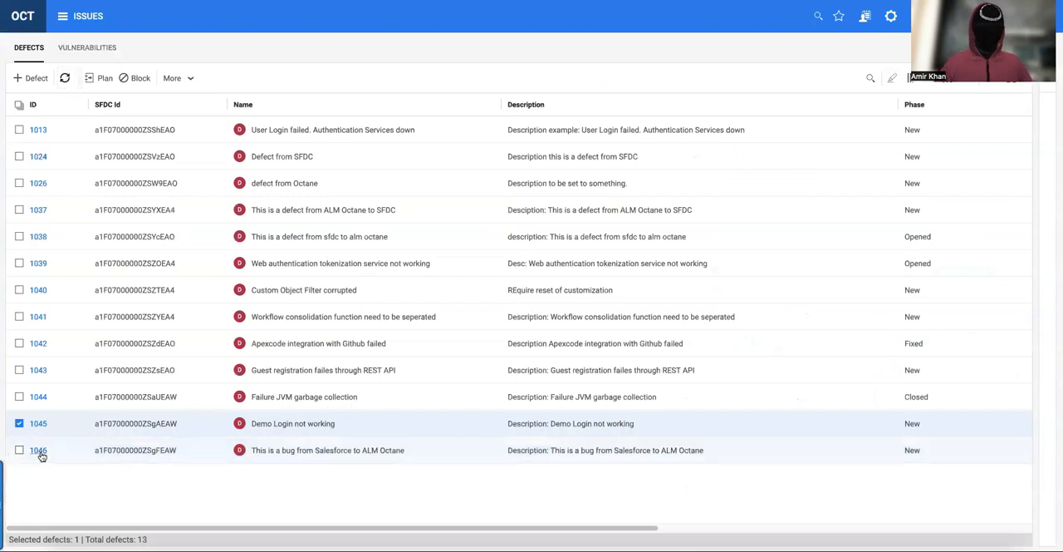
# Select the defect "This is a bug from Salesforce to ALM Octane" in the Octane list and view it in Salesforce.
pyautogui.click(319, 453)
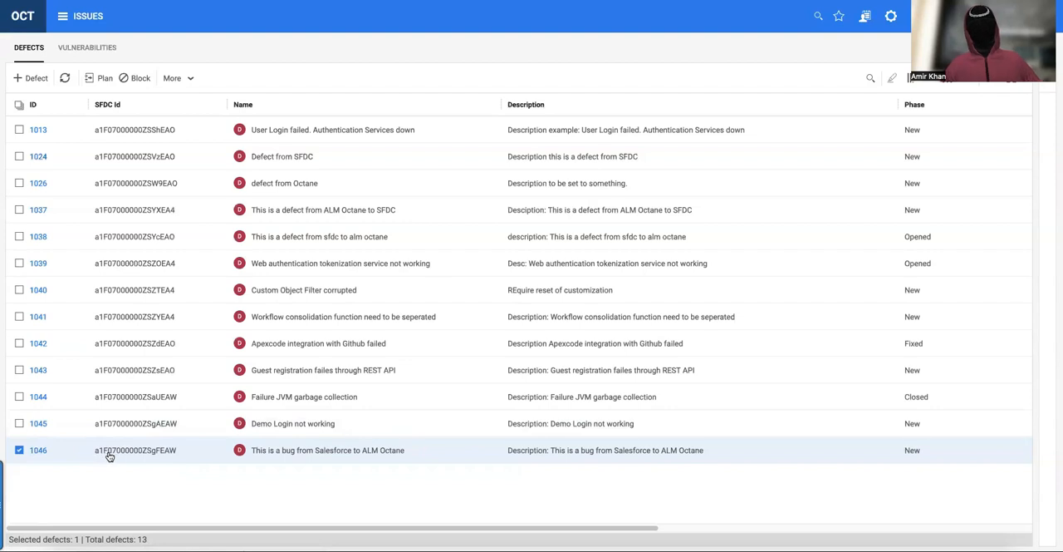
pyautogui.click(191, 79)
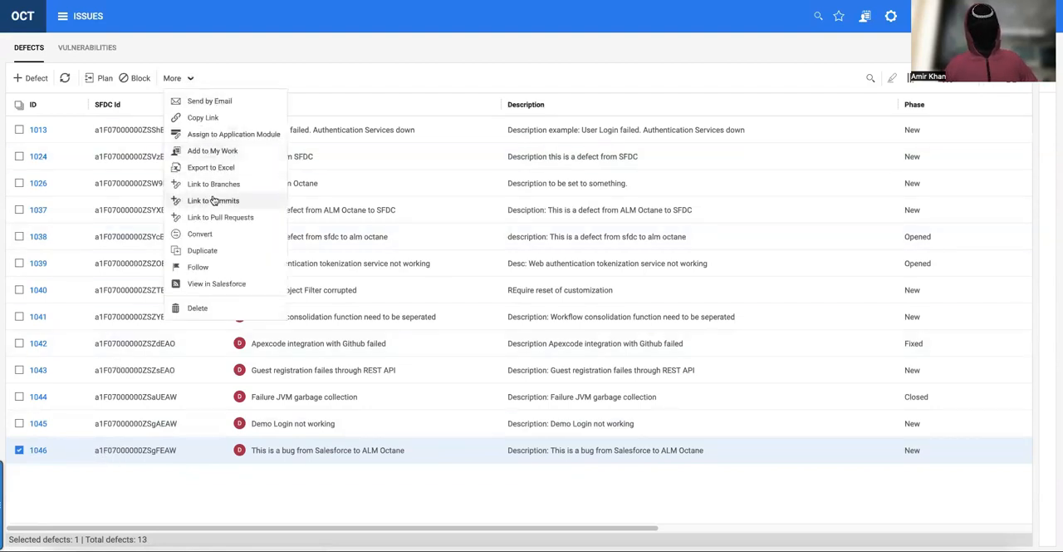
pyautogui.click(213, 286)
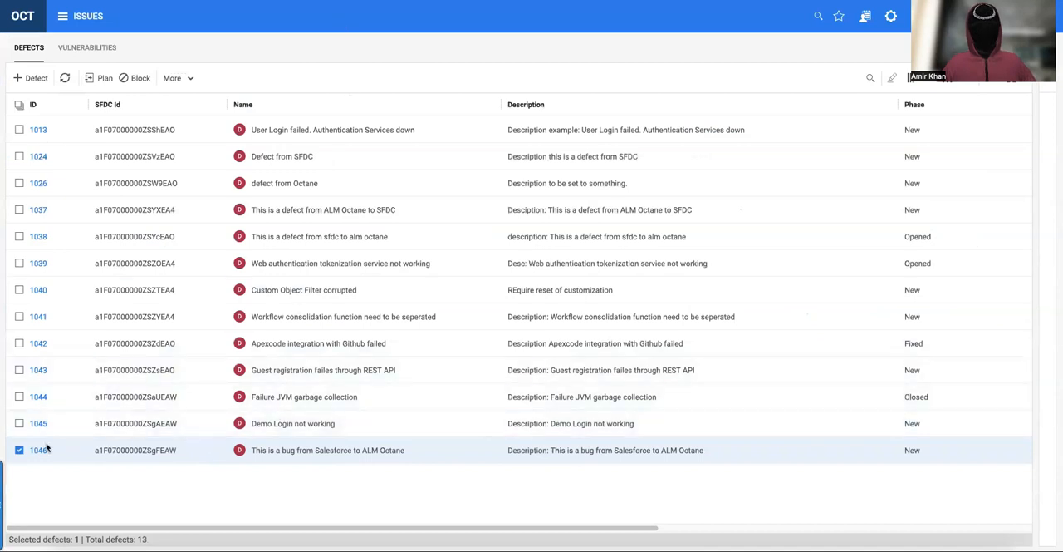
# Change the phase of defect 1046 in ALM Octane, save it, and reload the matching Salesforce work record.
pyautogui.click(38, 450)
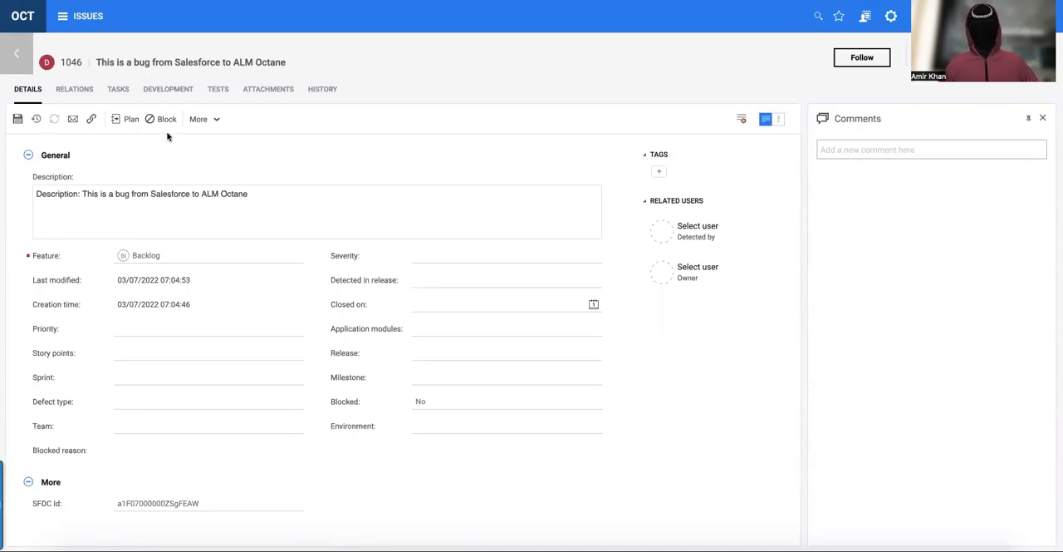
pyautogui.click(17, 120)
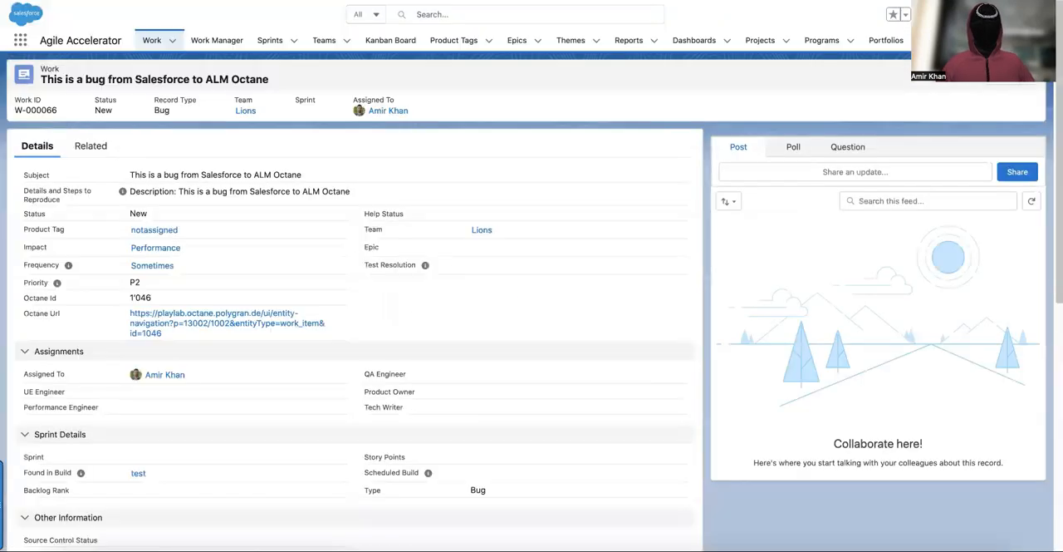
pyautogui.press('super+r')
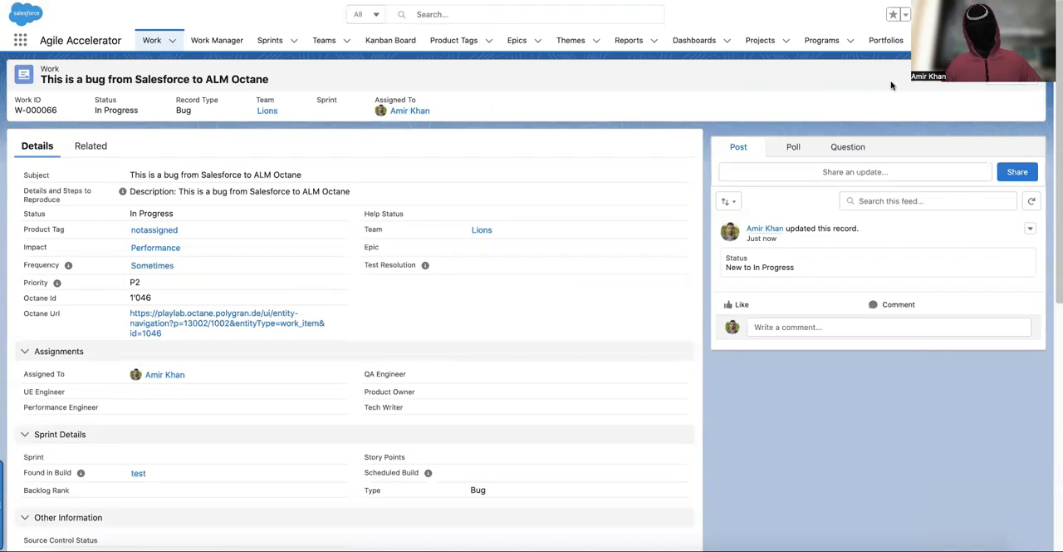
# Edit the Salesforce bug record to set its status to Fixed, assign a recent person as QA Engineer, and save the record.
pyautogui.click(1015, 92)
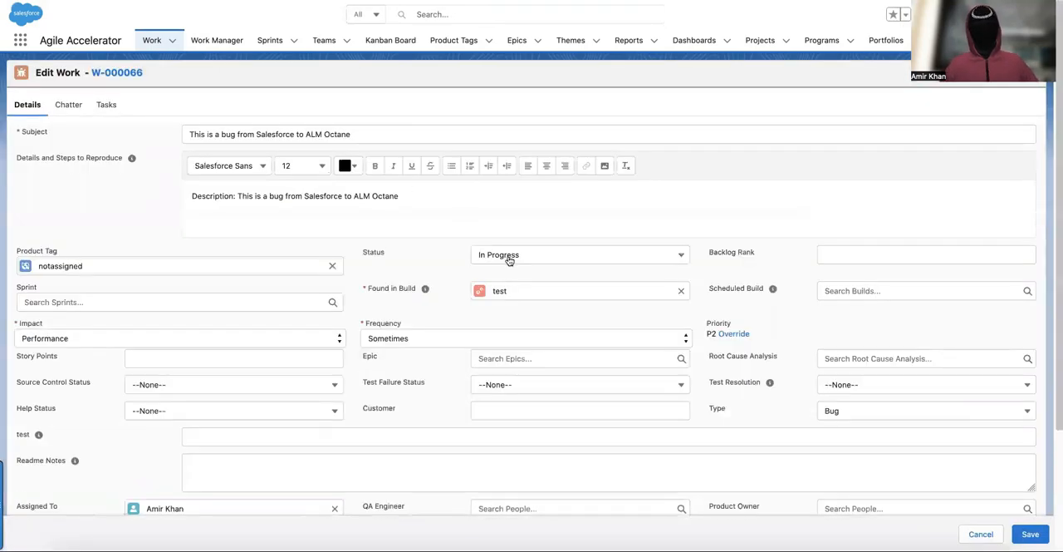
pyautogui.click(509, 257)
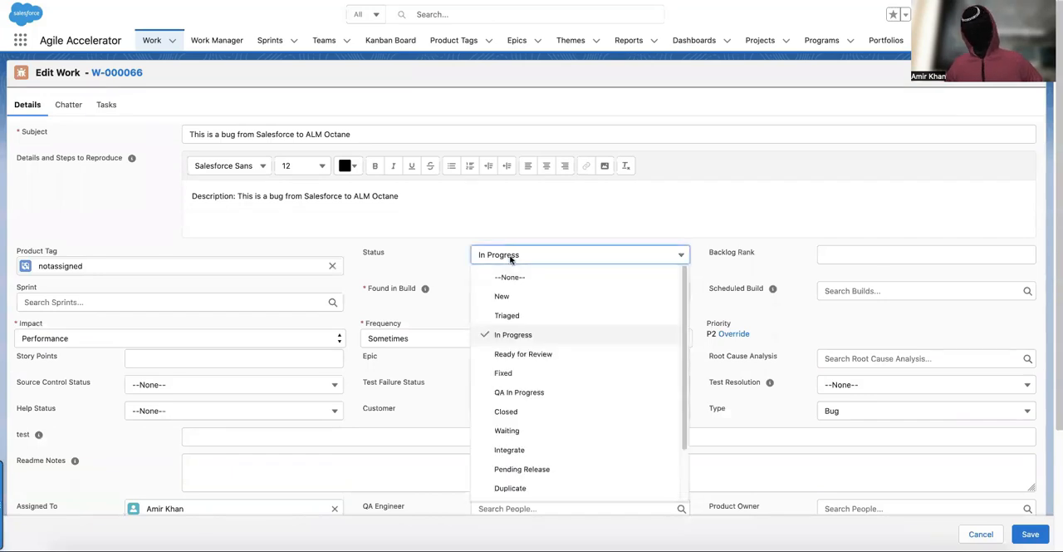
pyautogui.click(553, 373)
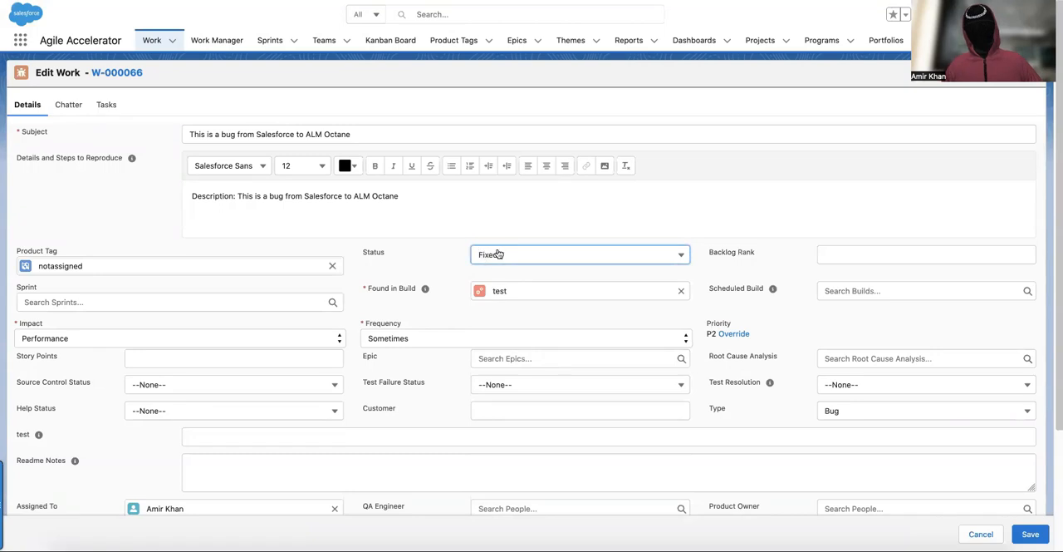
pyautogui.click(535, 506)
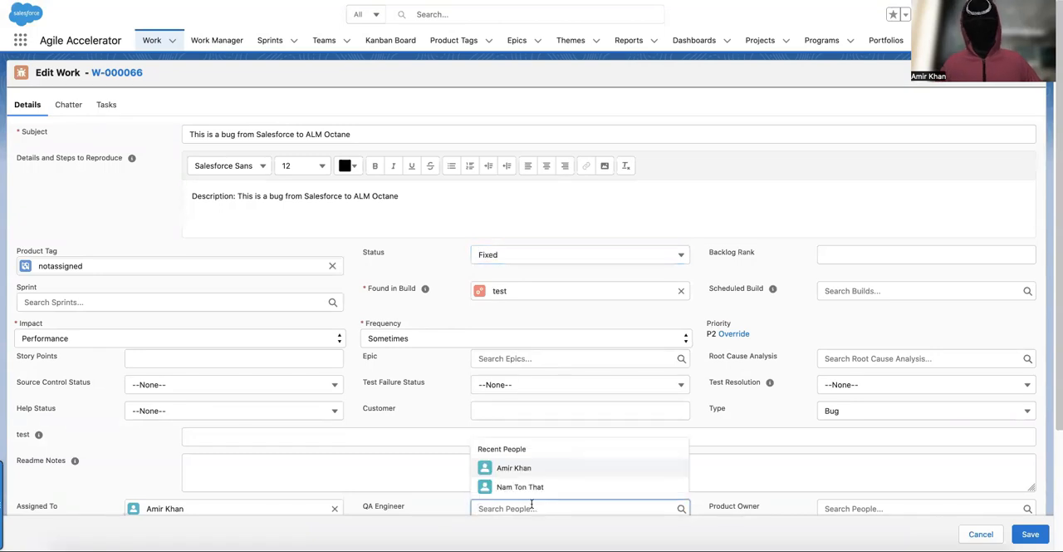
pyautogui.click(522, 470)
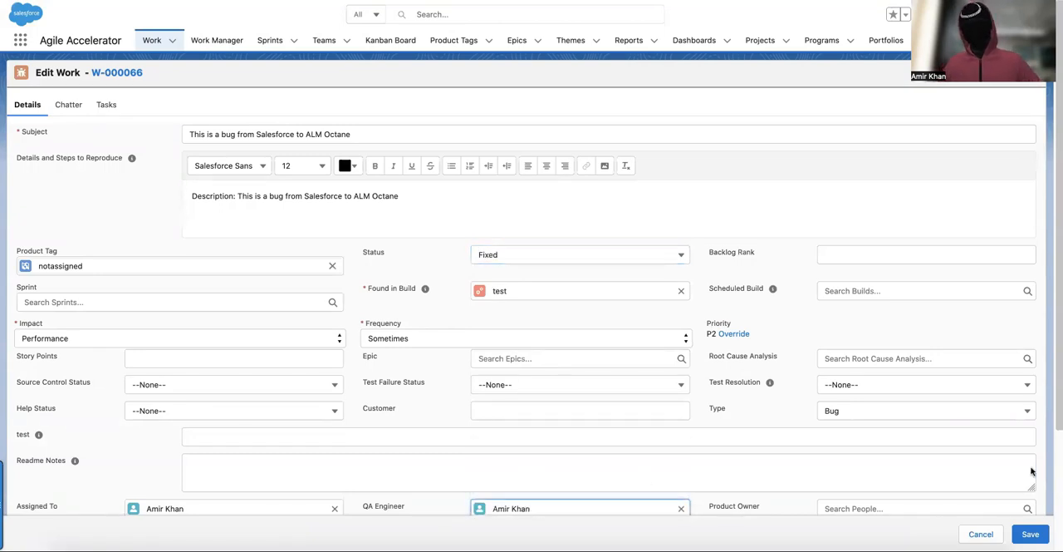
pyautogui.click(1030, 534)
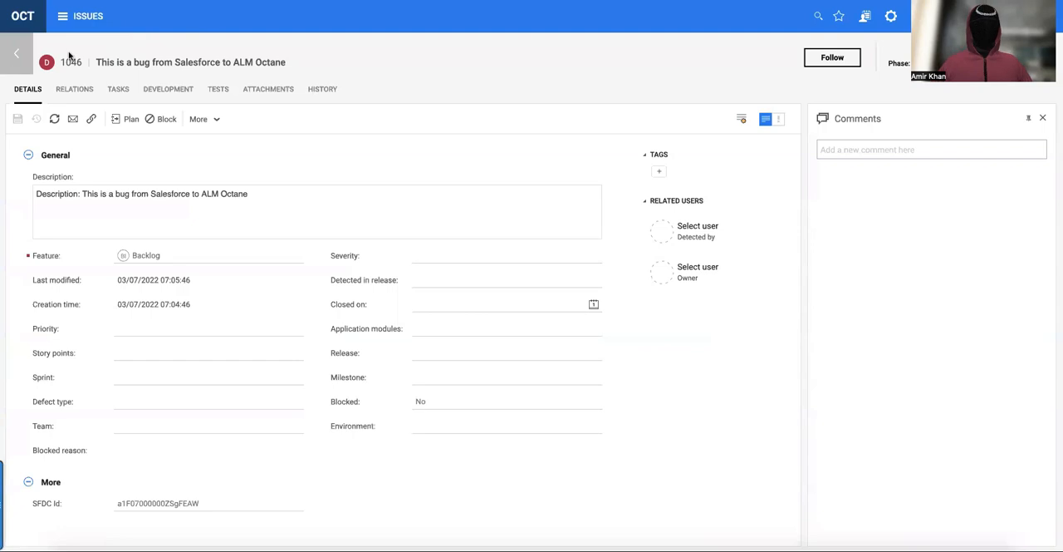
# Refresh defect 1046 in ALM Octane, save it in the next phase, and reload the matching Salesforce work record.
pyautogui.click(55, 120)
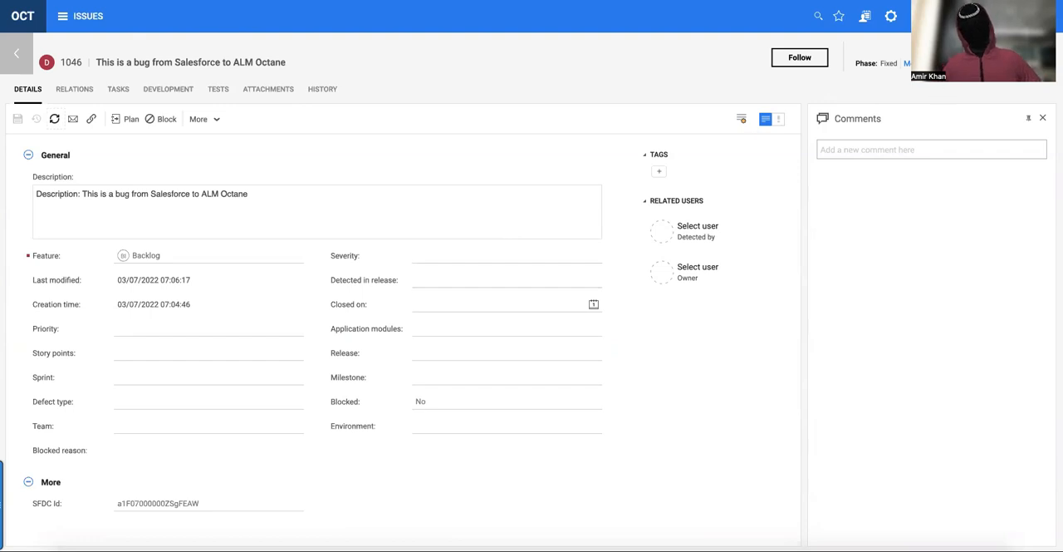
pyautogui.click(962, 63)
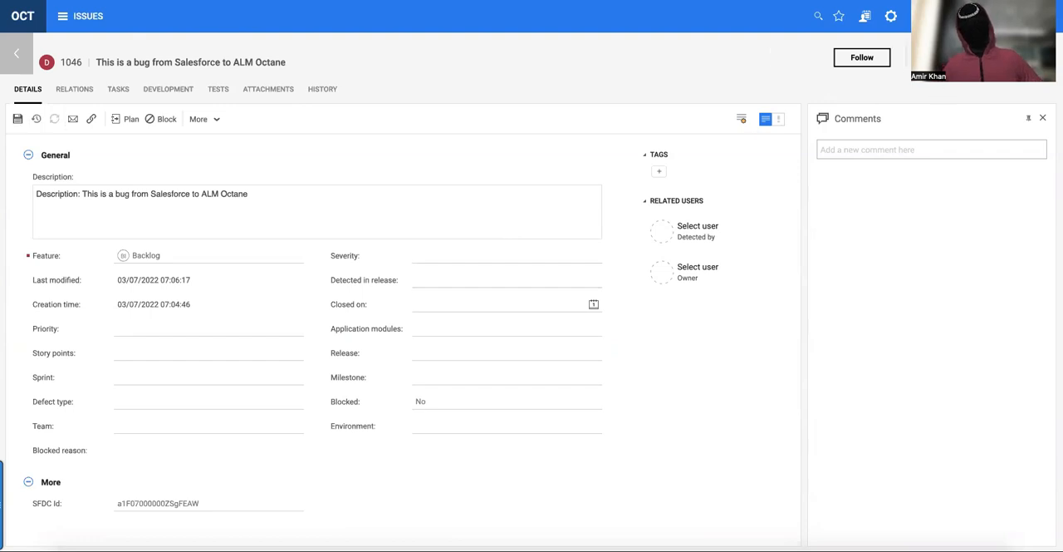
pyautogui.click(16, 120)
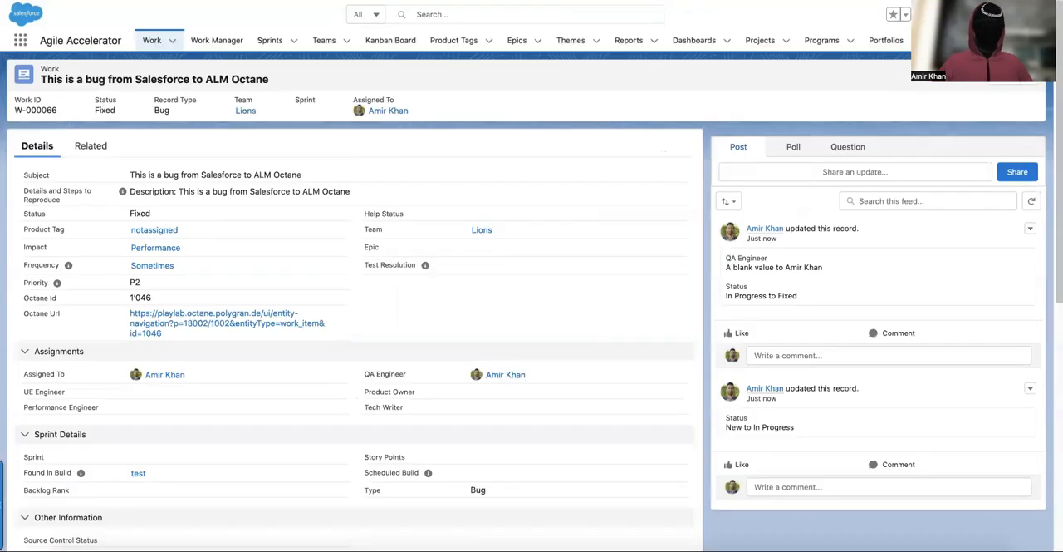
pyautogui.press('super+r')
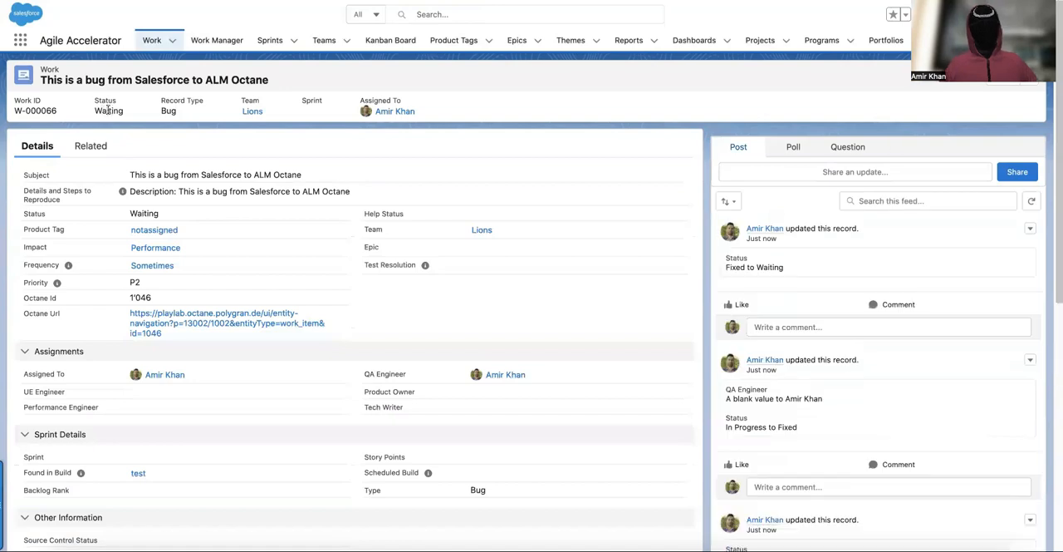
# Set the status of the Salesforce bug record to Closed and save it.
pyautogui.click(1003, 78)
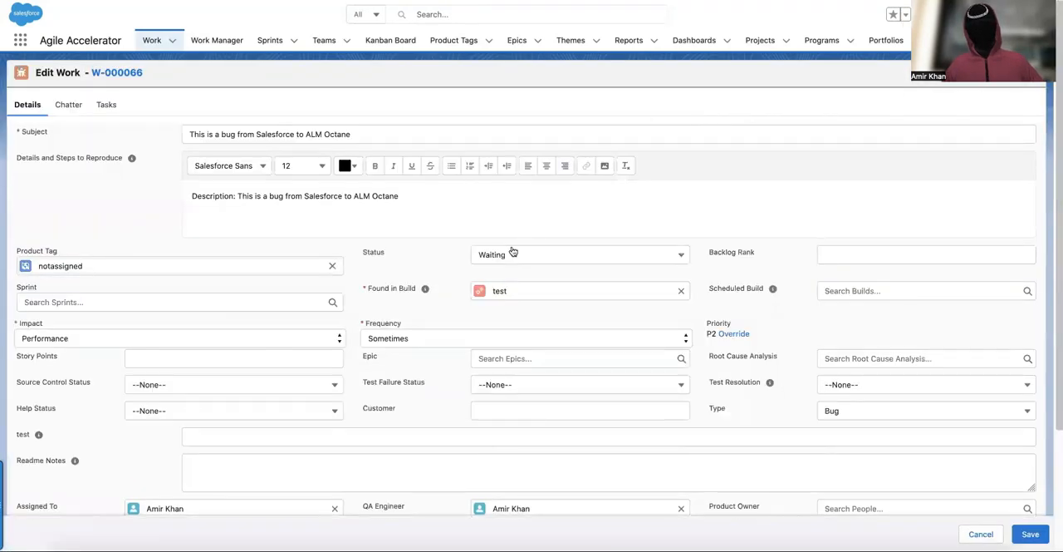
pyautogui.click(513, 253)
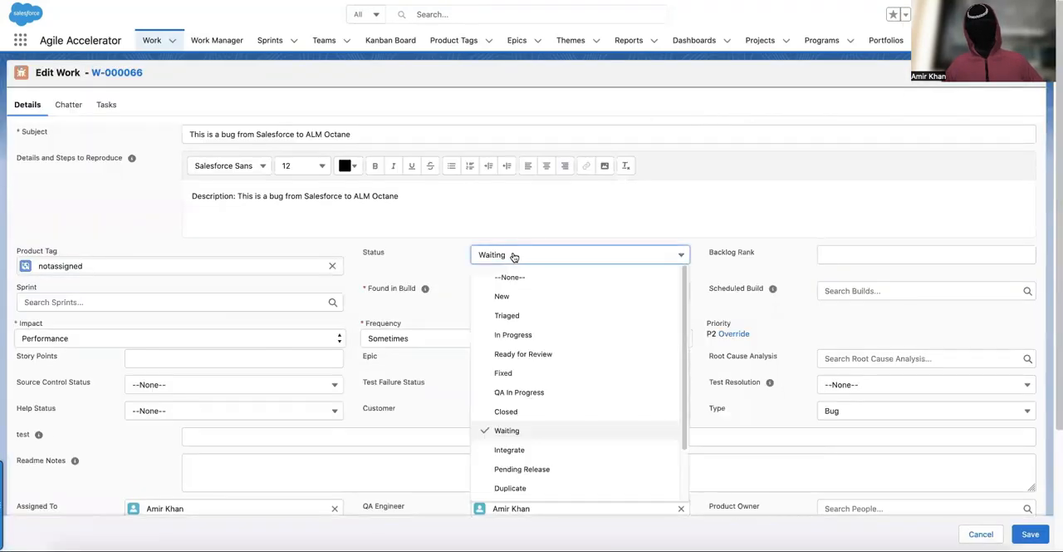
pyautogui.click(519, 410)
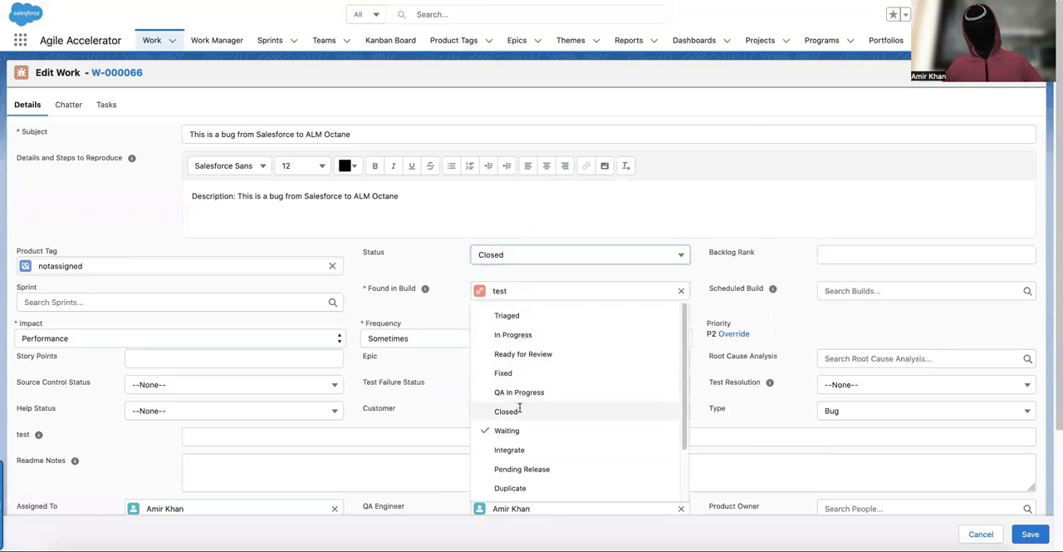
pyautogui.click(1024, 537)
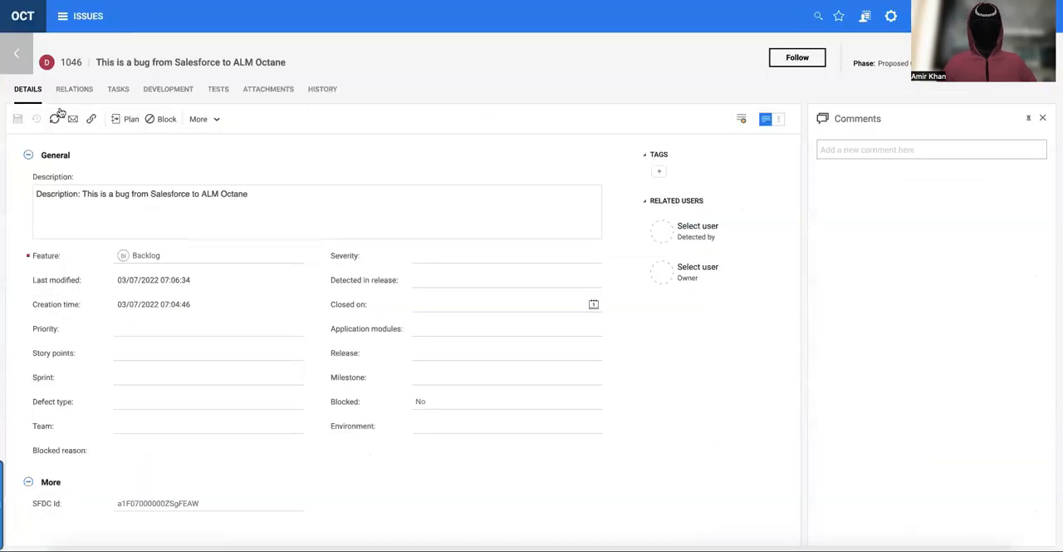
# Refresh defect 1046 in ALM Octane and check its phase in the defects list, dismissing the filter tip.
pyautogui.click(55, 119)
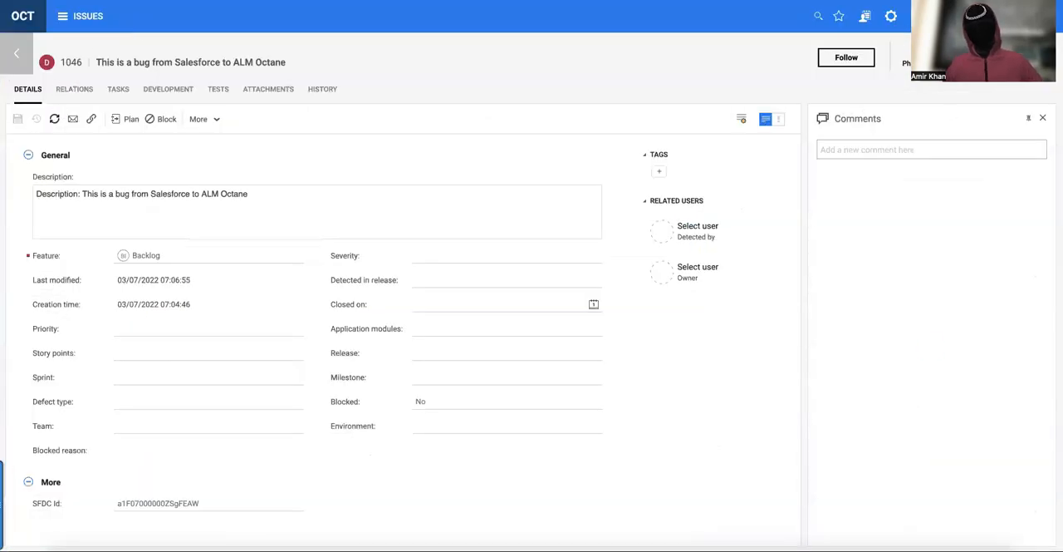
pyautogui.click(15, 55)
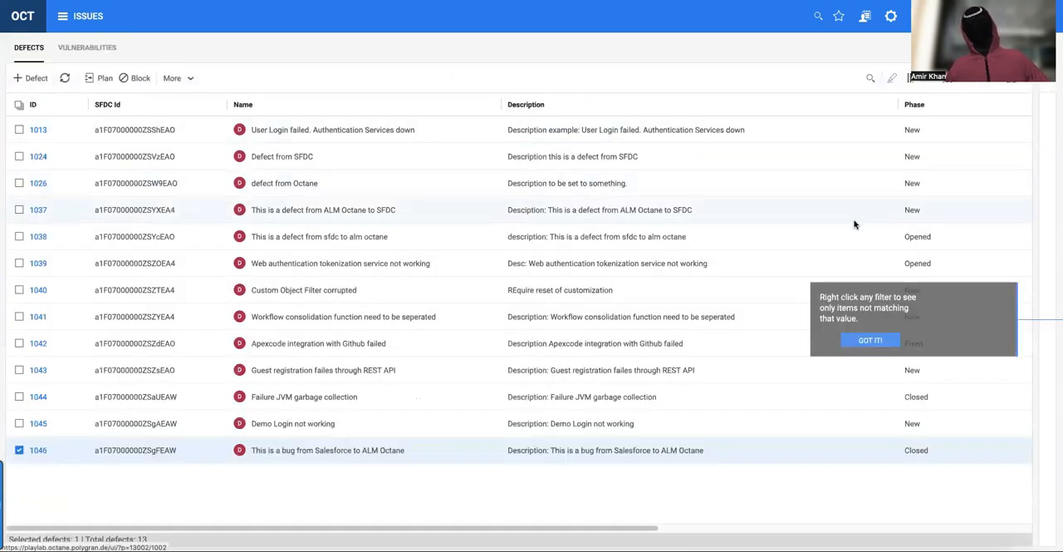
pyautogui.click(871, 341)
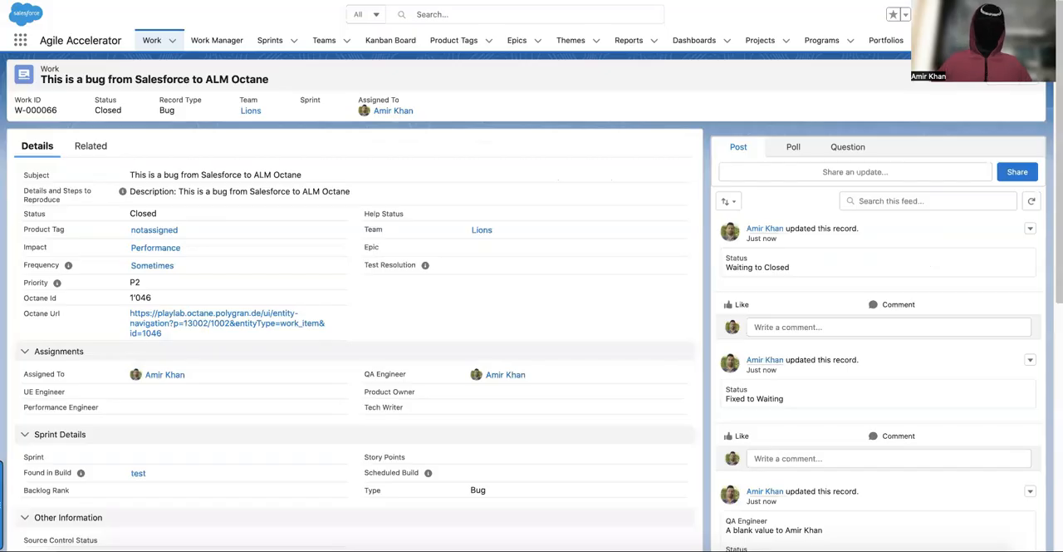
# Switch to Salesforce and open the Work Manager for the Lions team.
pyautogui.click(207, 43)
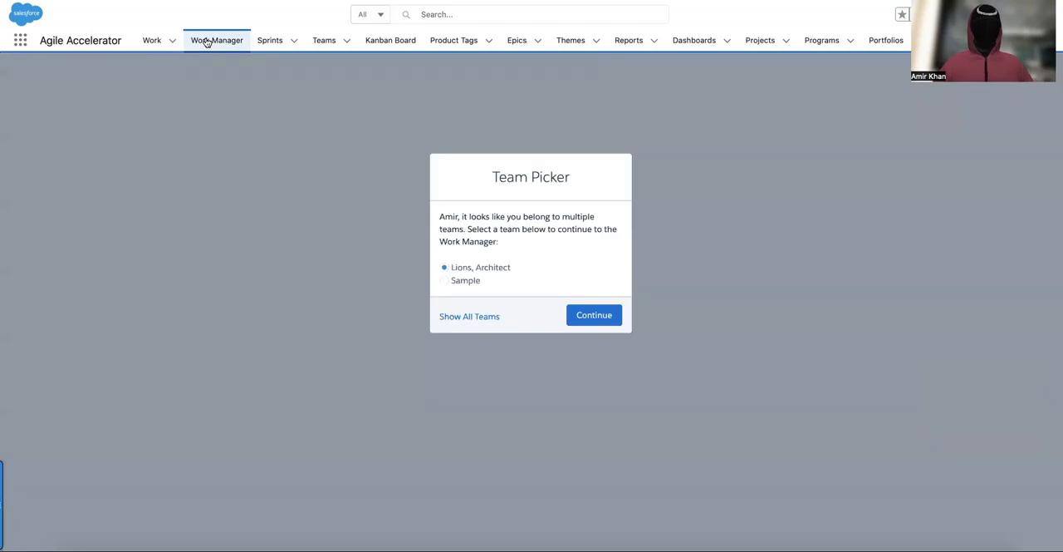
pyautogui.click(587, 317)
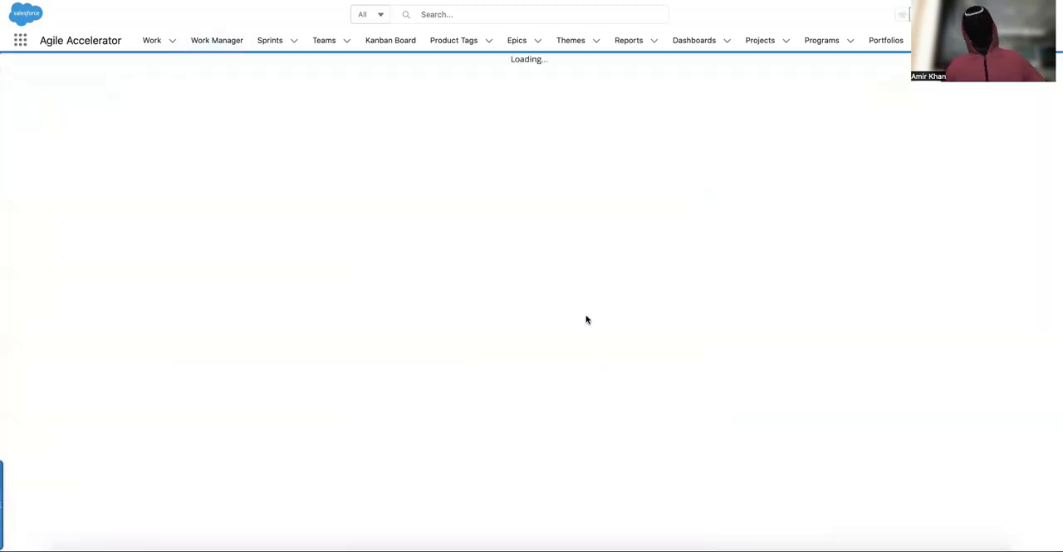